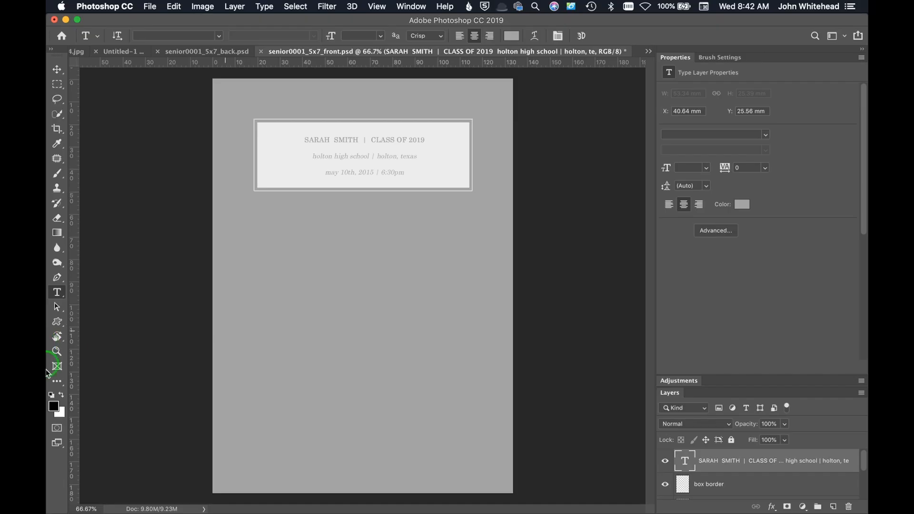
Draw an elliptical frame about 96 mm wide and 45 mm high below the white text box
click(57, 369)
click(57, 368)
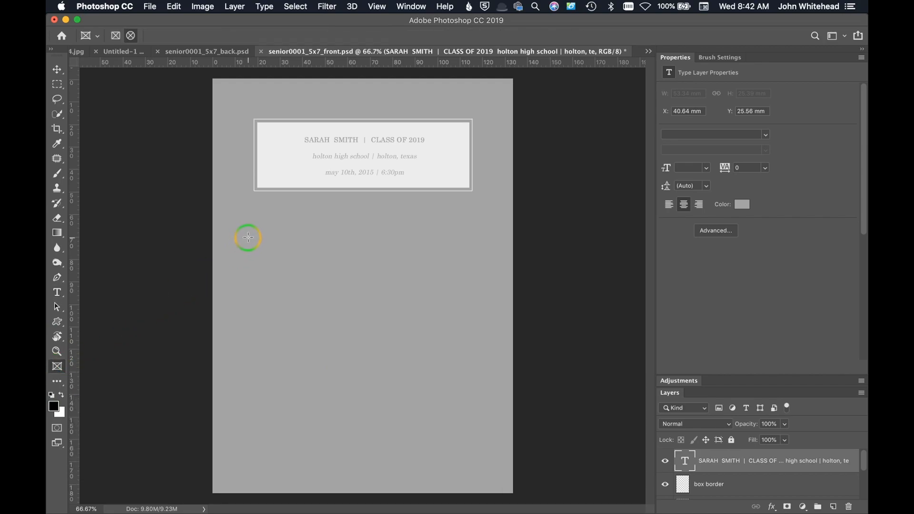
drag(259, 228, 471, 330)
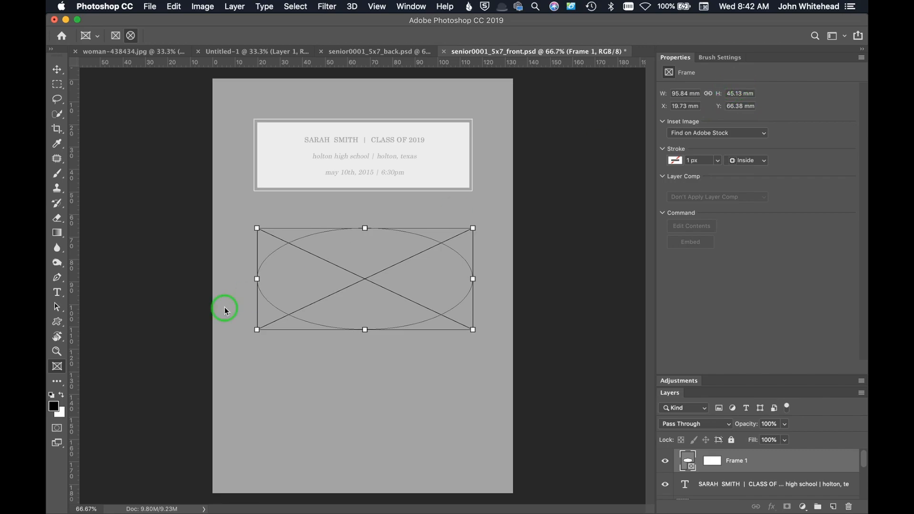
Draw a rectangular frame about 96 mm wide and 44 mm high beneath the elliptical frame
click(131, 36)
click(115, 38)
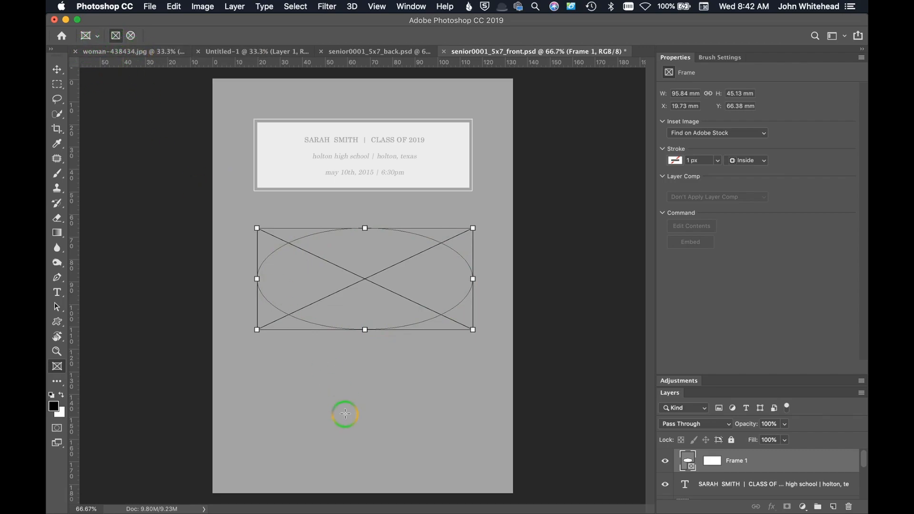
drag(256, 348, 471, 448)
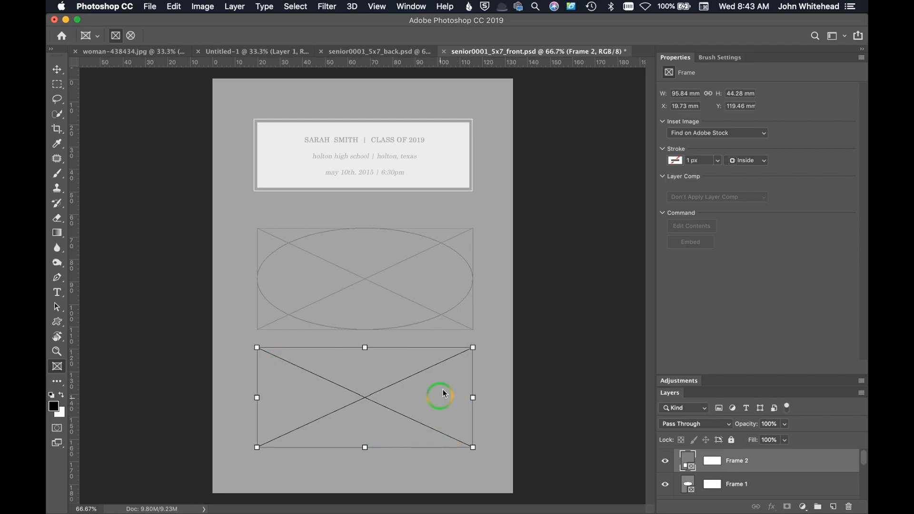
Examine the stroke colour and stroke width options of the rectangular frame
click(680, 164)
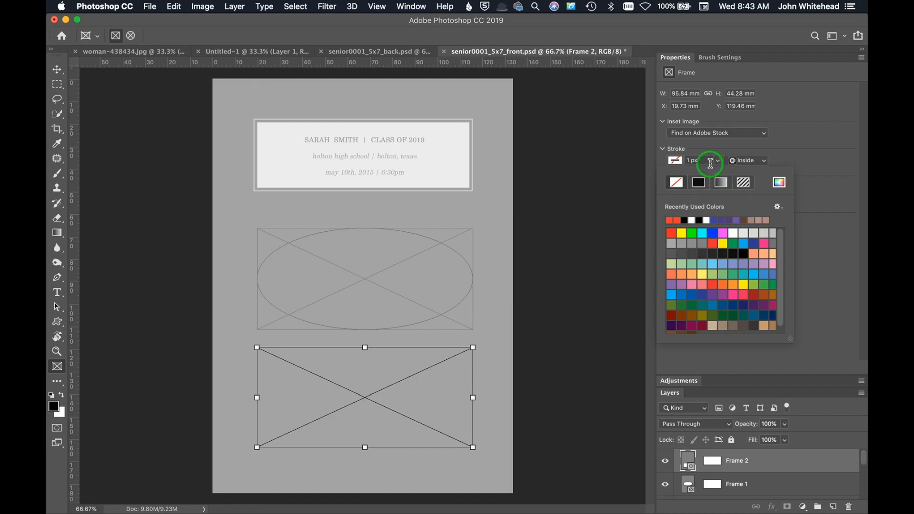
click(718, 161)
click(691, 161)
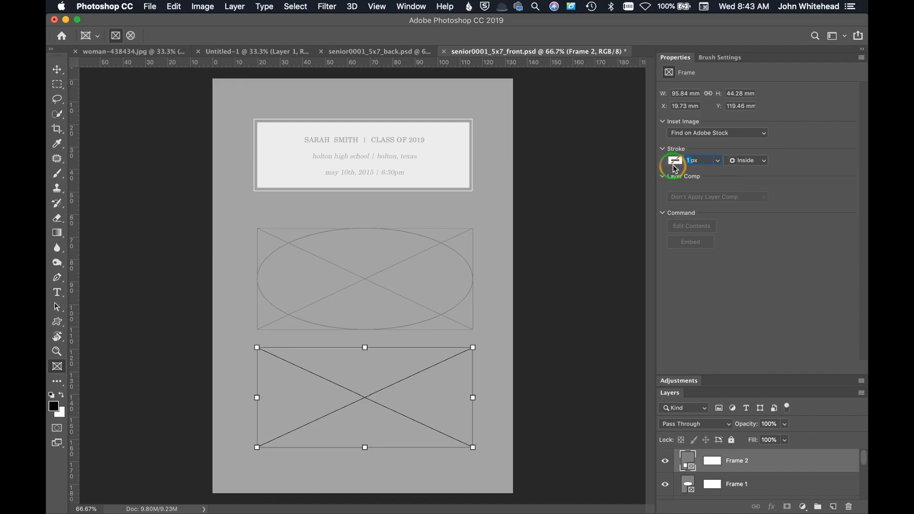
Delete both the rectangular and the elliptical frame
click(677, 464)
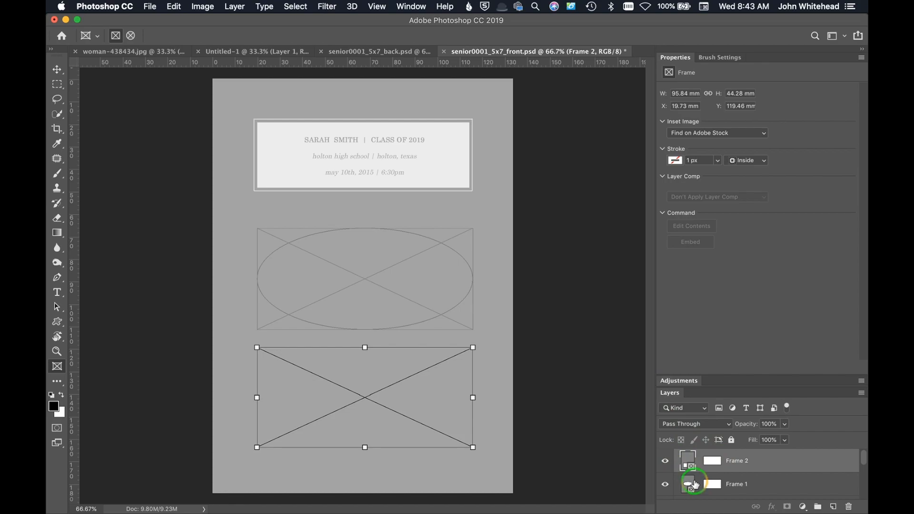
click(848, 508)
click(847, 507)
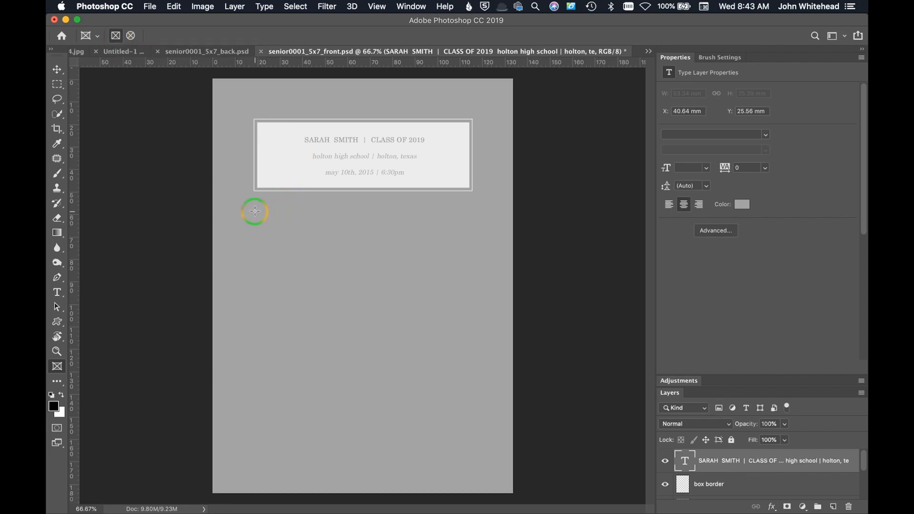
Draw a rectangular frame about 97 by 41 mm below the text box and a square frame about 49 mm wide beneath it
drag(255, 211, 472, 303)
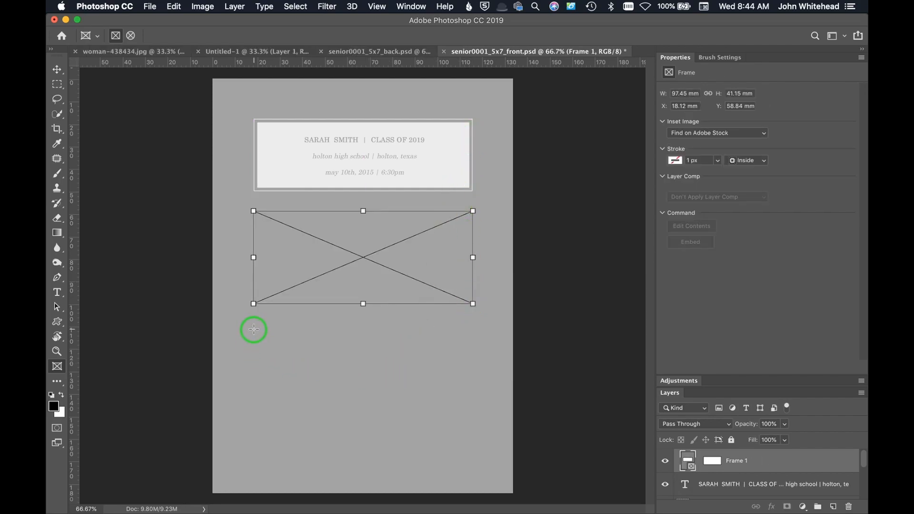
drag(254, 330, 384, 441)
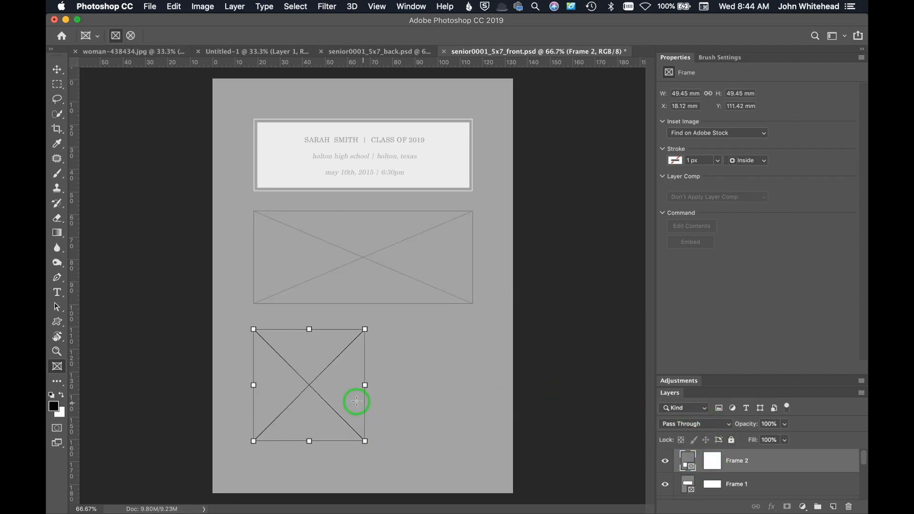
Duplicate the square frame and move the copy beside it, in line with the wide frame's right edge
key(super+j)
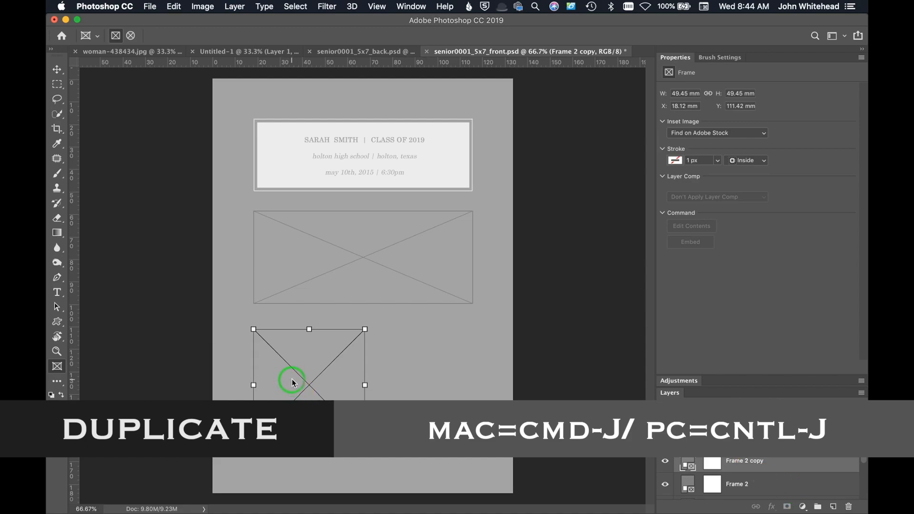
drag(292, 384, 399, 381)
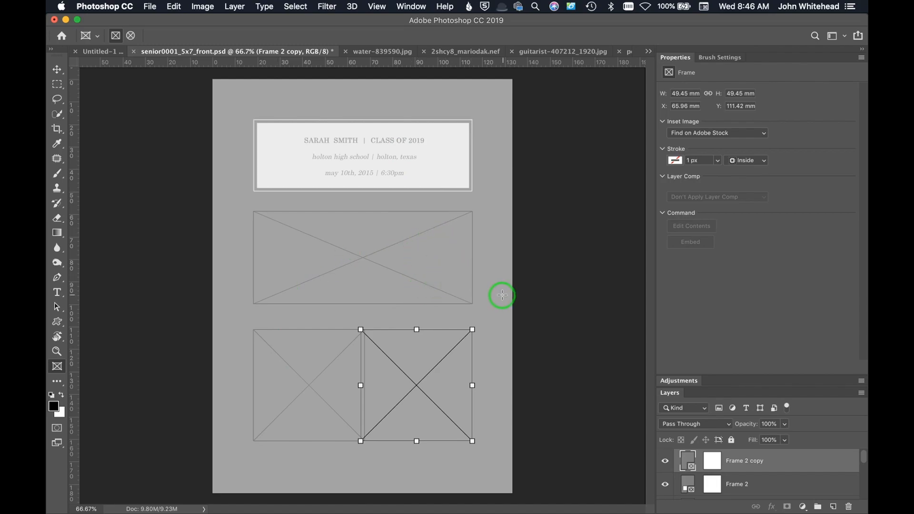
Bring the water-839590.jpg image into senior0001_5x7_front.psd and insert its layer into the wide frame
click(361, 238)
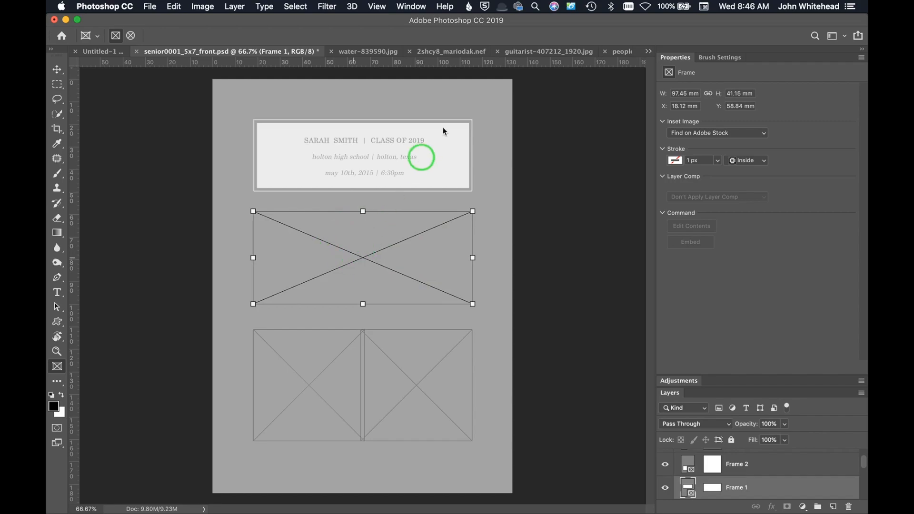
key(v)
scroll(691, 495, down, 1)
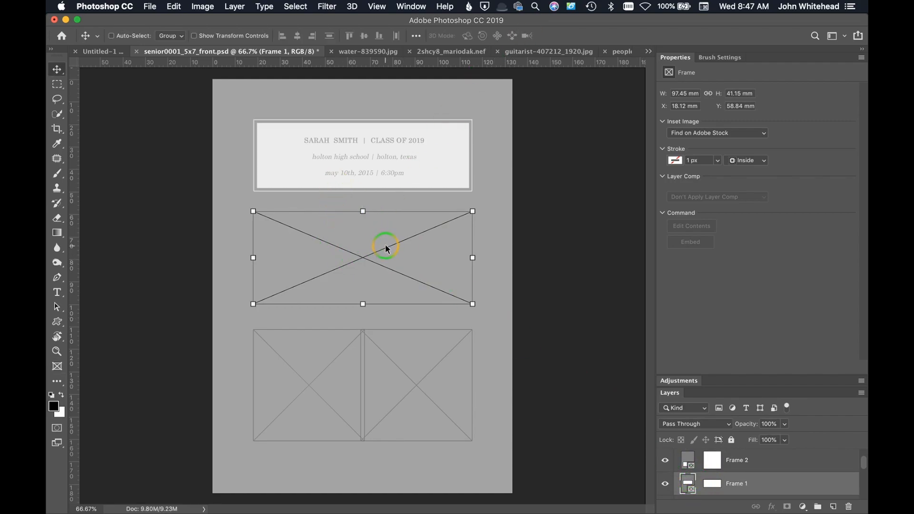
click(362, 52)
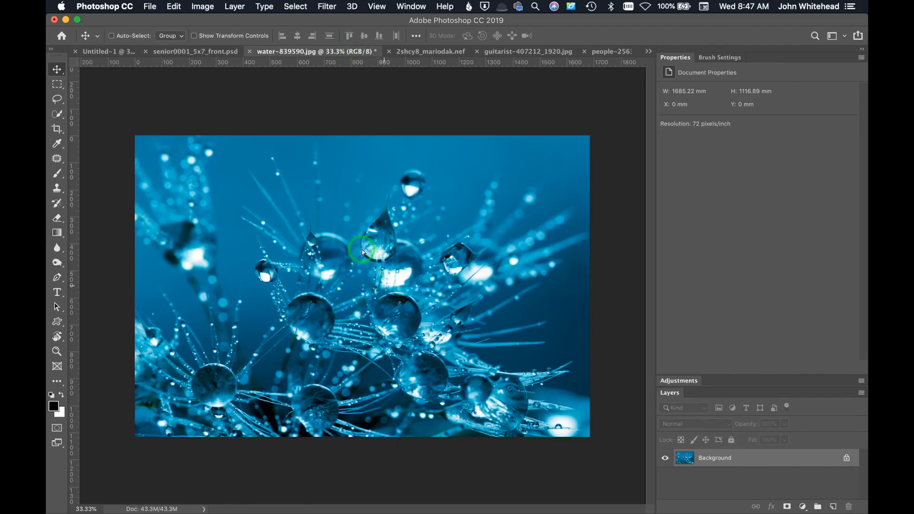
click(181, 51)
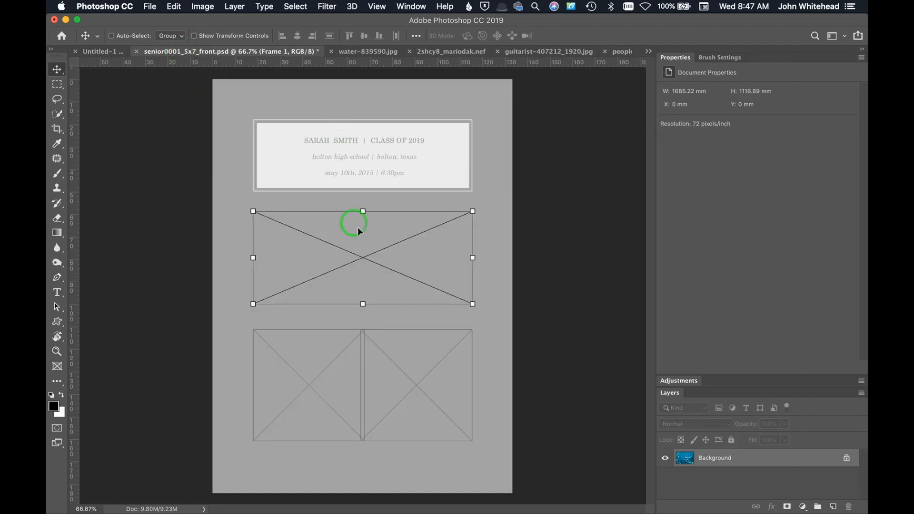
drag(364, 231, 364, 231)
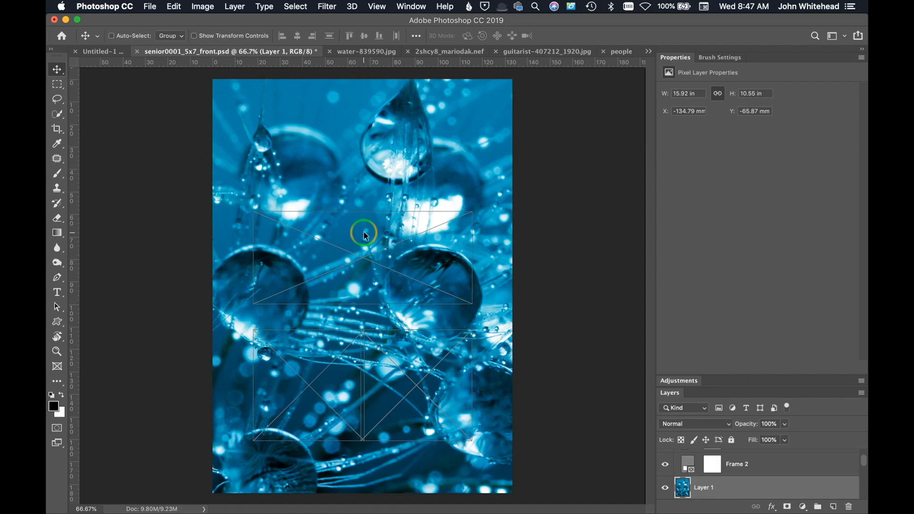
drag(705, 488, 720, 492)
drag(693, 458, 741, 476)
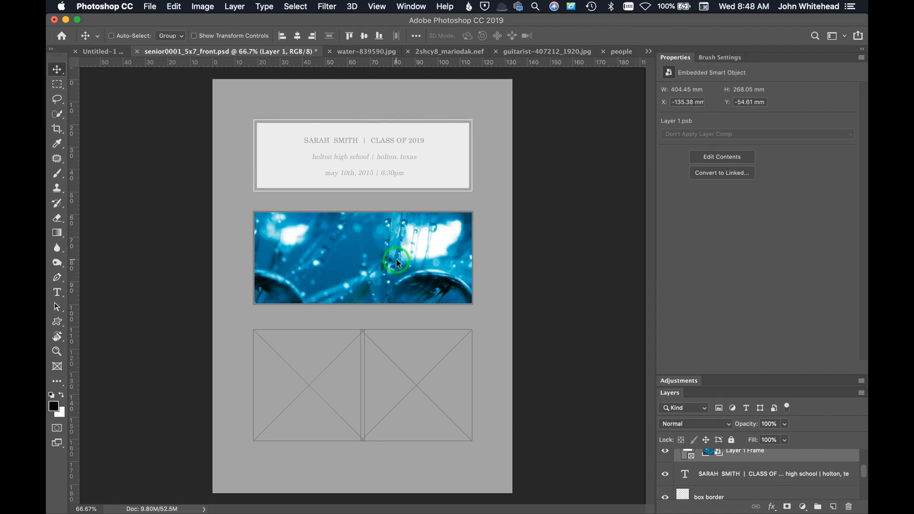
Scale the water droplet image down proportionally around its centre to about 130 by 86 mm within the wide frame
key(super+t)
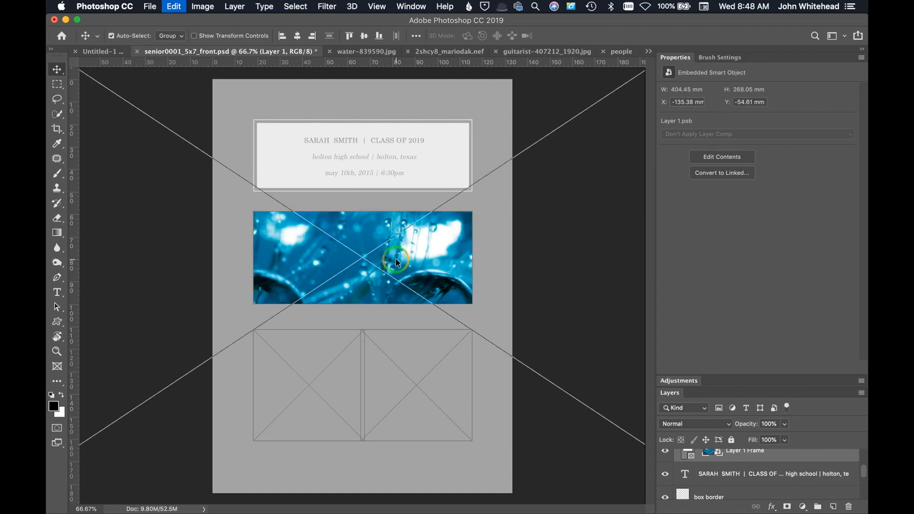
key(super+minus)
key(super+minus)
key(super+minus)
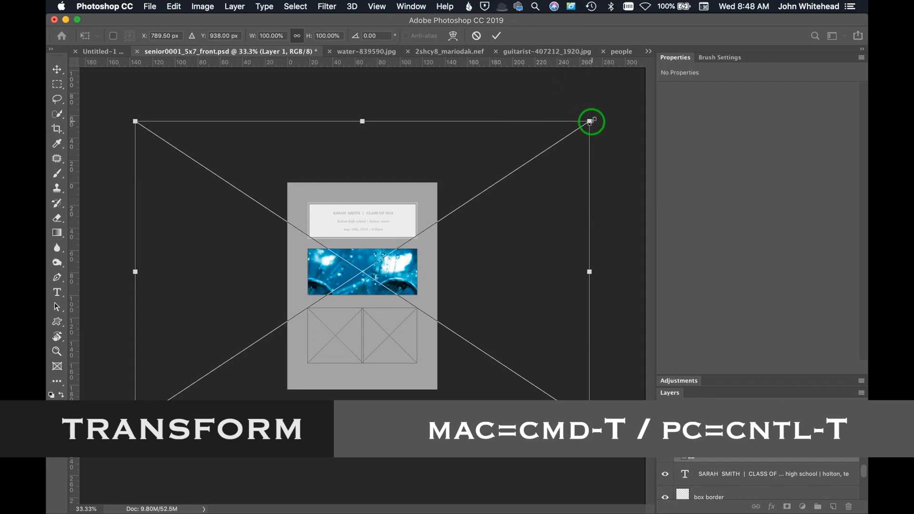
drag(588, 122, 450, 241)
key(Return)
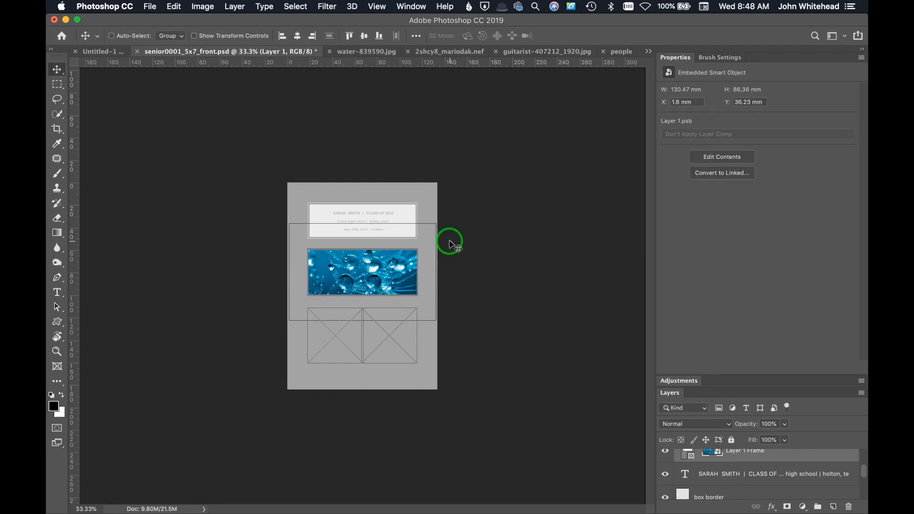
Insert the people-2563491_1920.jpg portrait into the right square frame of senior0001_5x7_front.psd
key(super+equal)
key(super+equal)
key(super+equal)
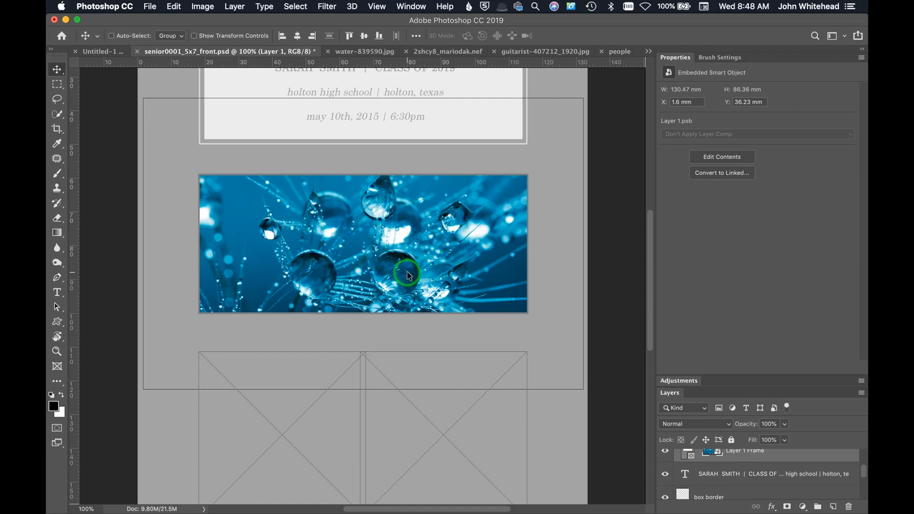
scroll(408, 272, down, 2)
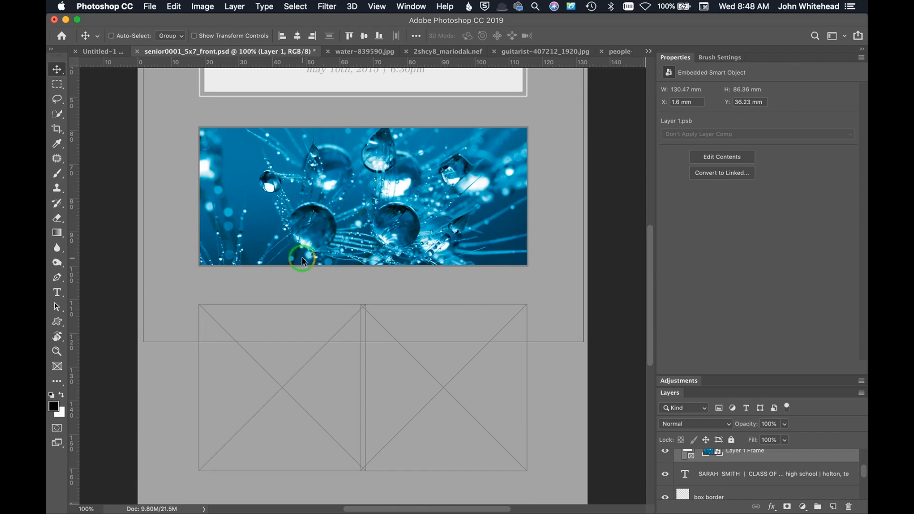
scroll(777, 486, up, 3)
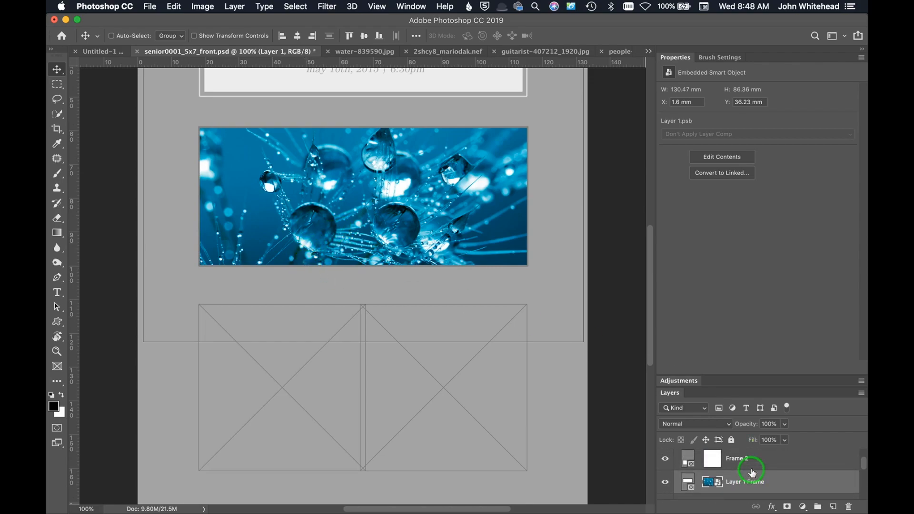
click(682, 457)
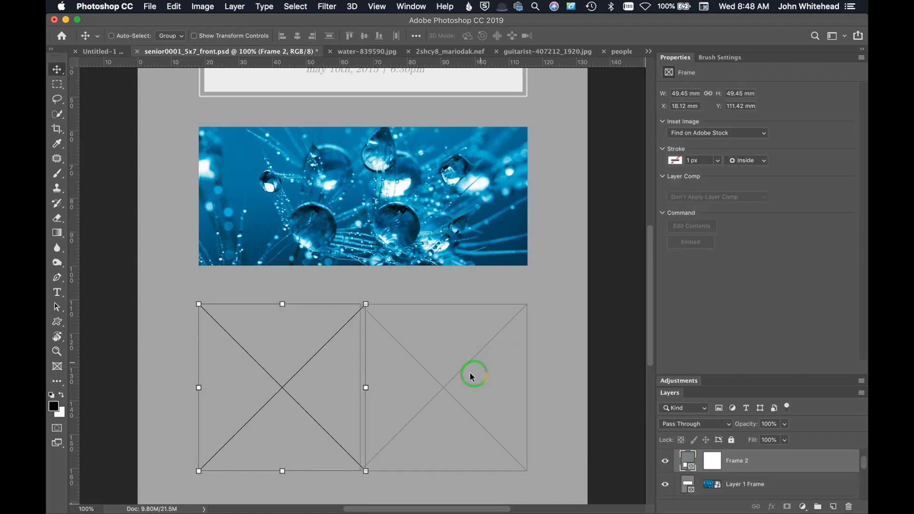
click(445, 50)
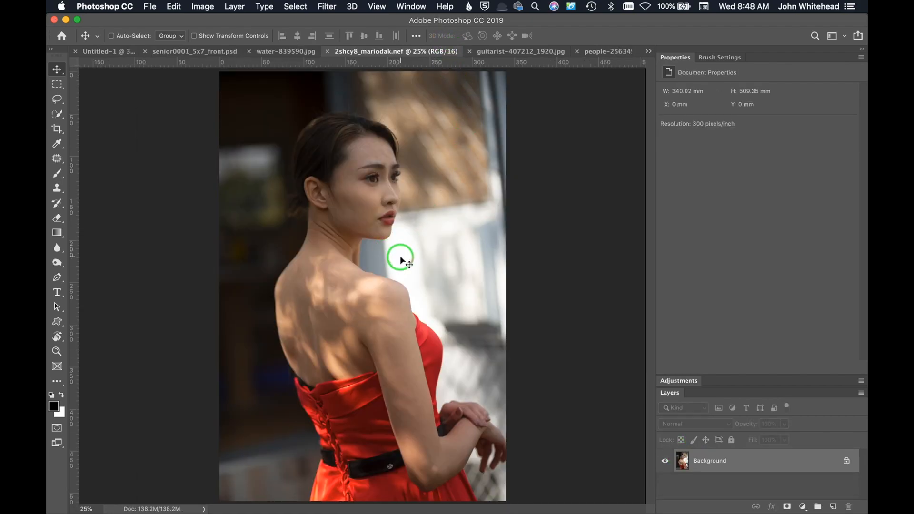
click(598, 51)
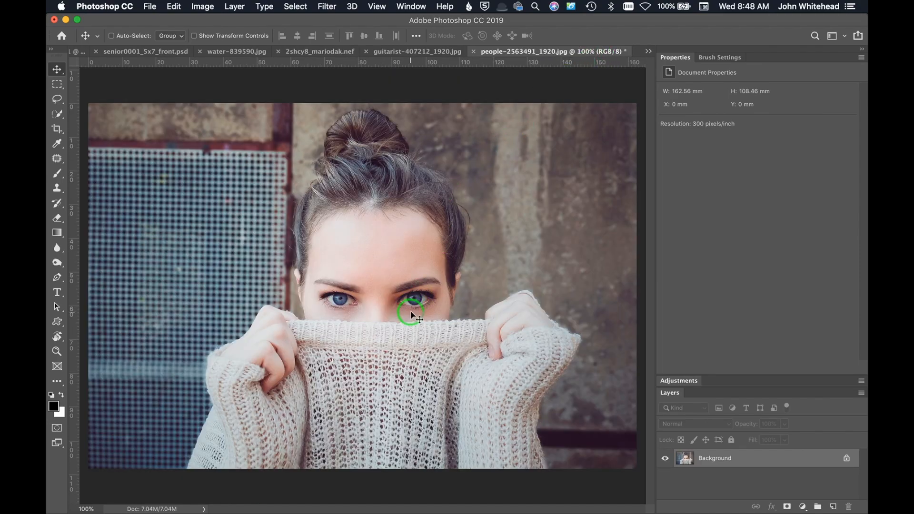
drag(399, 276, 277, 364)
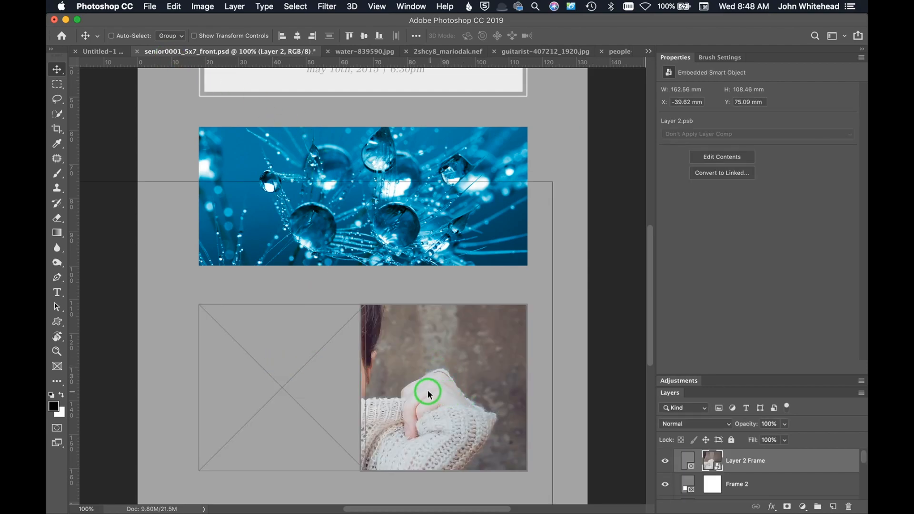
Scale the portrait down to about 84 by 56 mm and reposition it so the face sits centred in its frame
drag(419, 391, 470, 383)
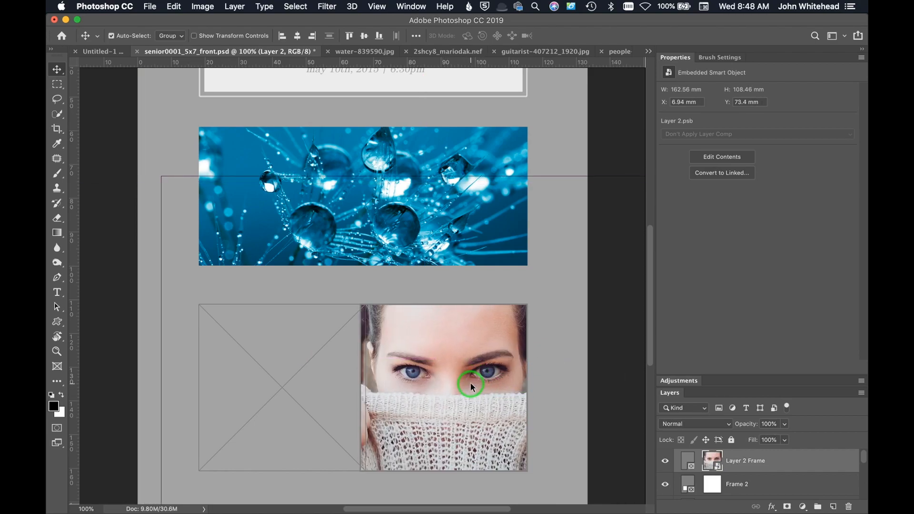
key(super+t)
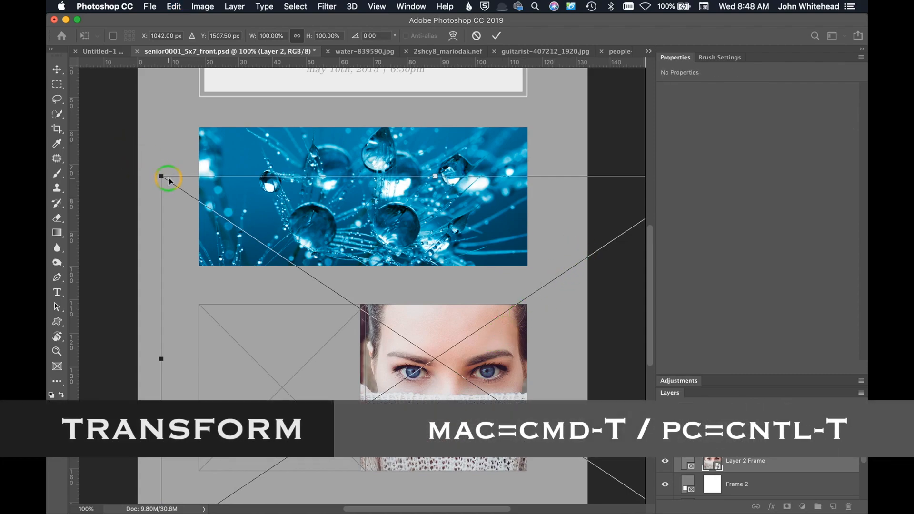
drag(160, 175, 275, 287)
double_click(332, 297)
drag(462, 408, 465, 426)
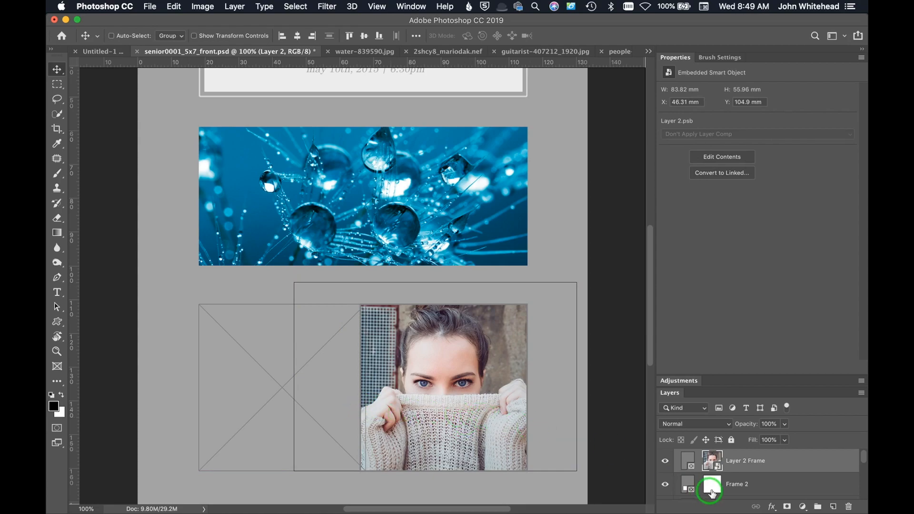
Insert the guitarist-407212_1920.jpg photo into the left square frame and shift it so the guitarist fills the frame
scroll(742, 493, down, 1)
click(742, 492)
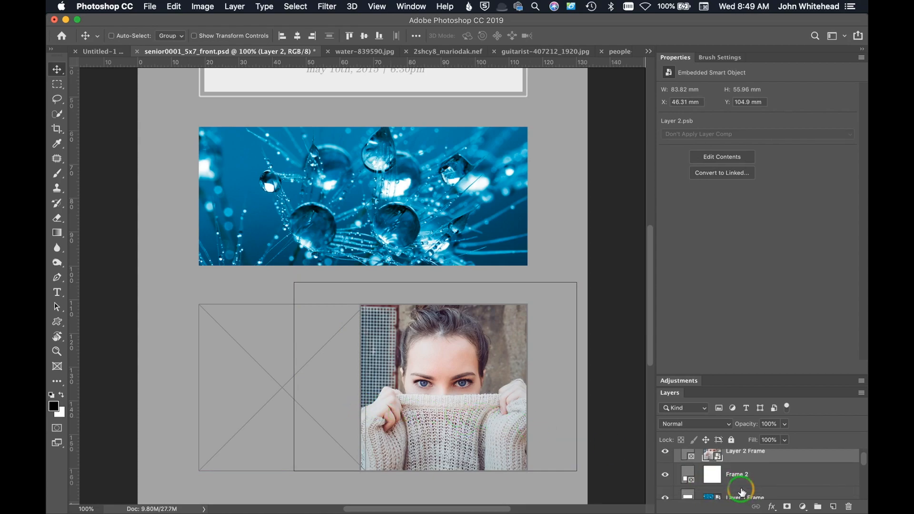
scroll(385, 336, up, 2)
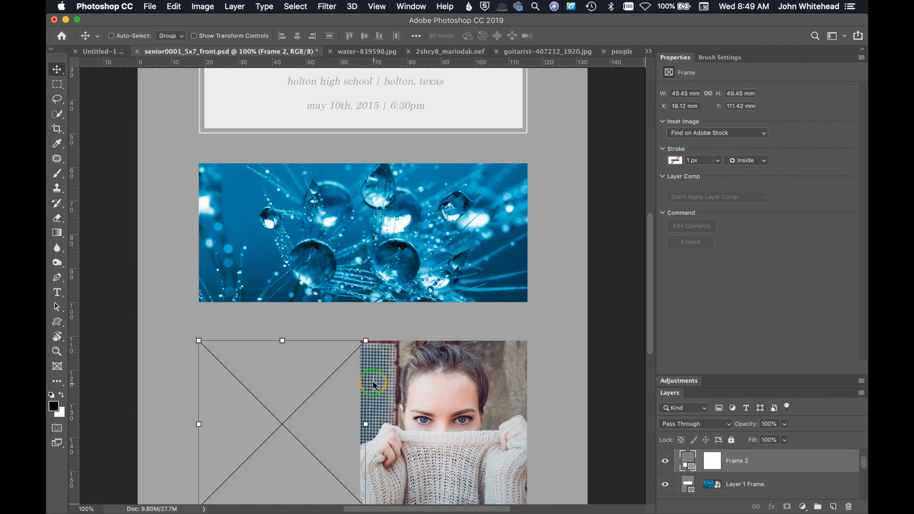
click(548, 51)
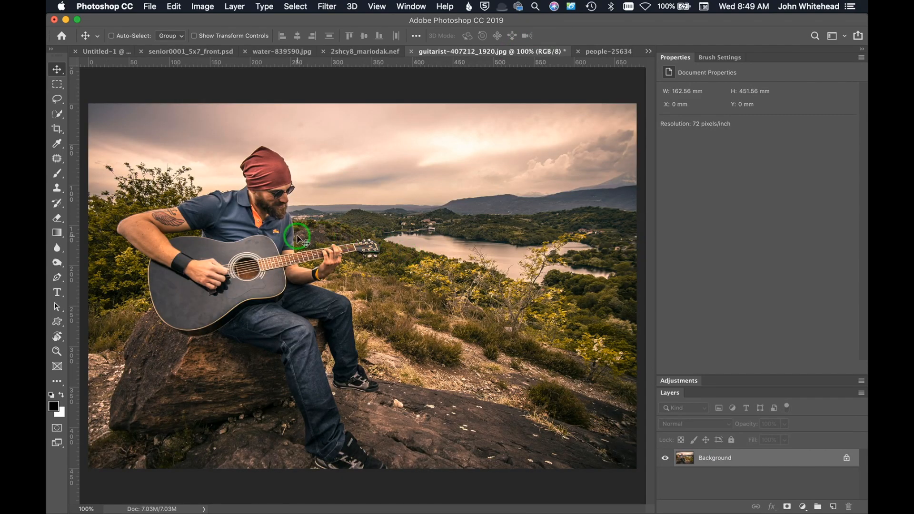
drag(298, 237, 245, 292)
drag(244, 429, 381, 430)
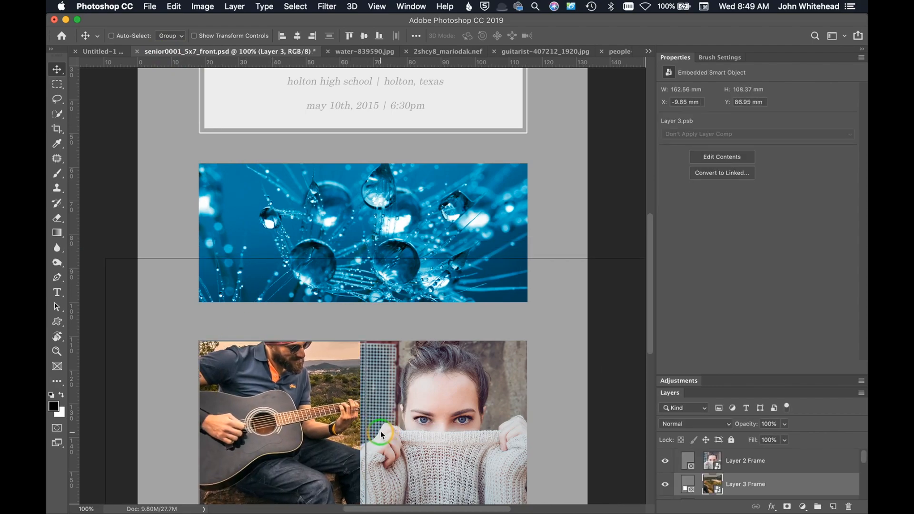
Scale the guitarist photo down to about 89 by 60 mm and reposition it so the guitarist and guitar fit inside the frame
key(super+t)
drag(105, 258, 191, 346)
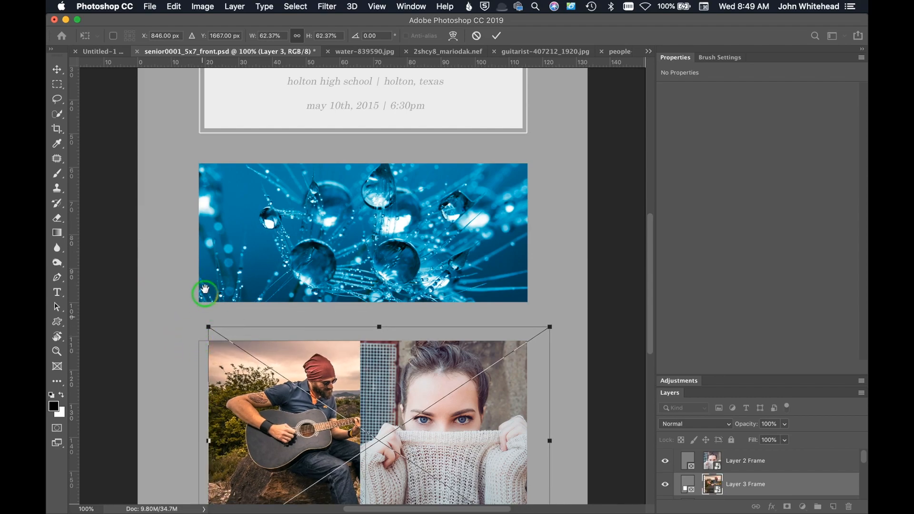
drag(204, 297, 213, 216)
drag(558, 442, 536, 431)
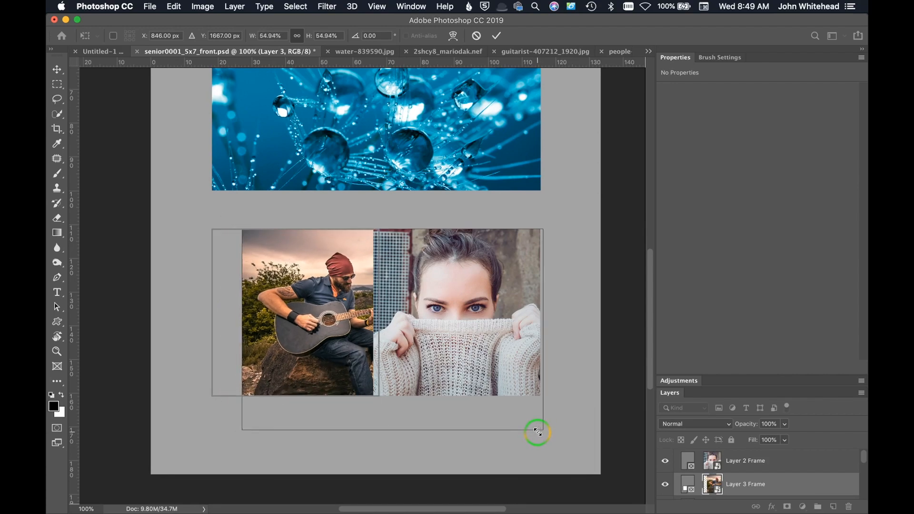
key(Return)
drag(329, 325, 297, 319)
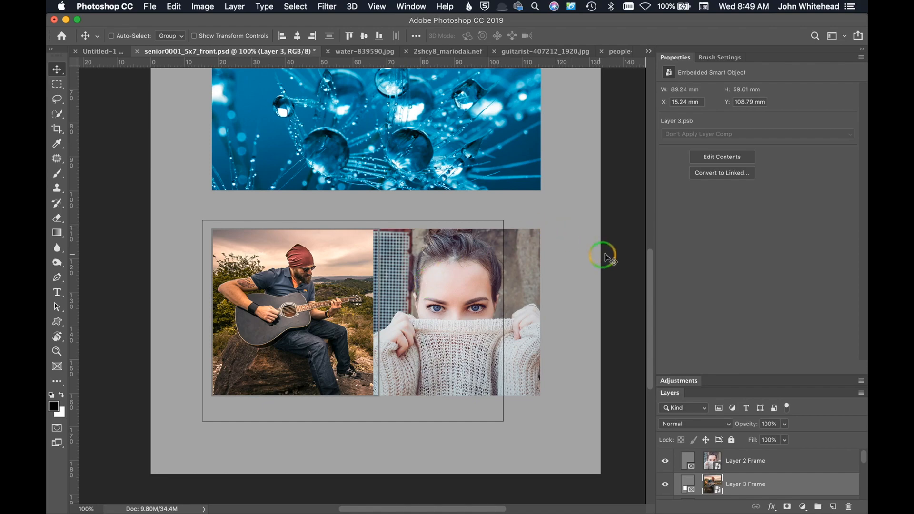
Add a solid black 5 px stroke to the wide water droplet frame
scroll(599, 255, up, 5)
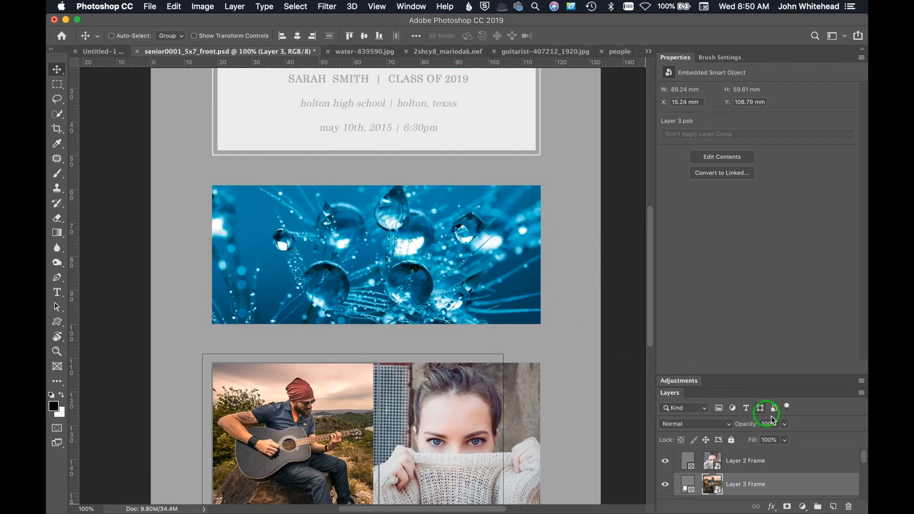
scroll(781, 443, down, 3)
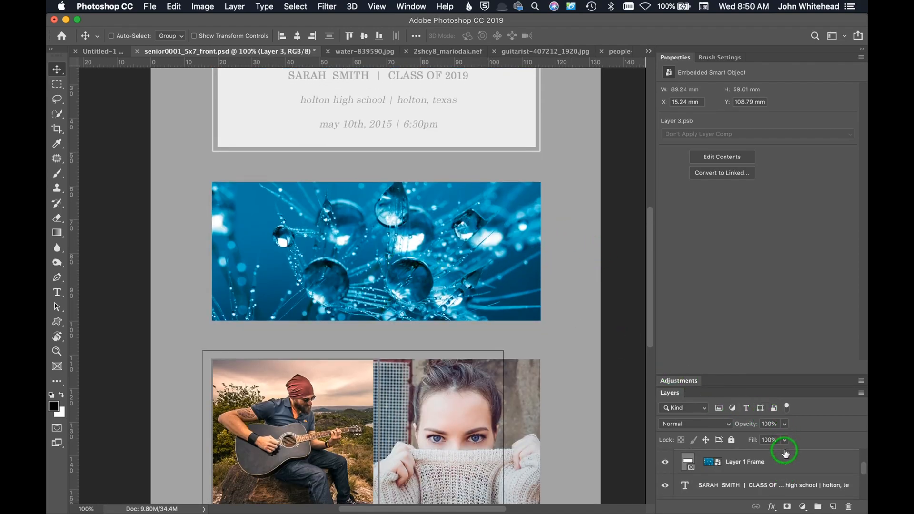
click(717, 465)
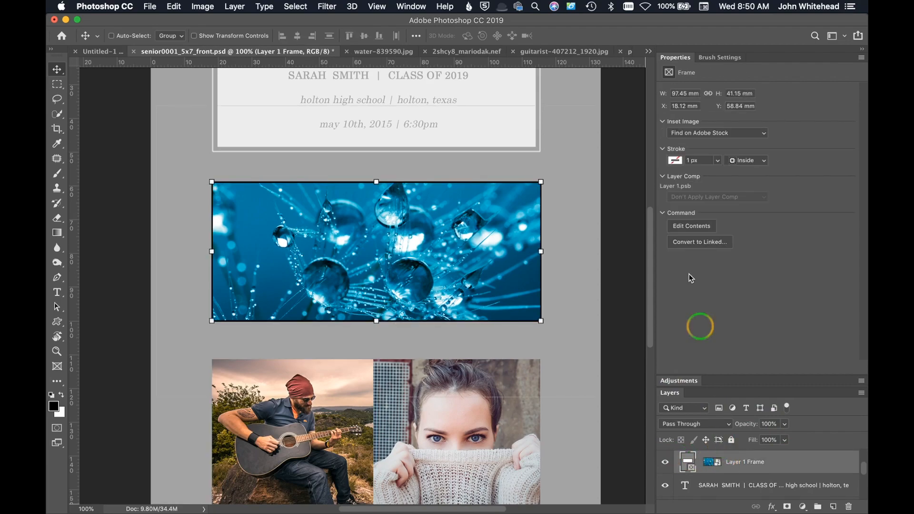
click(679, 165)
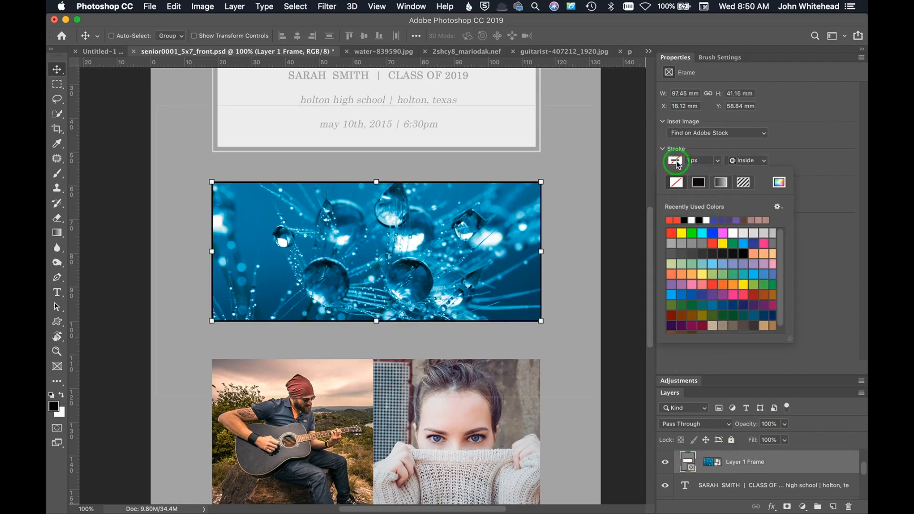
click(699, 184)
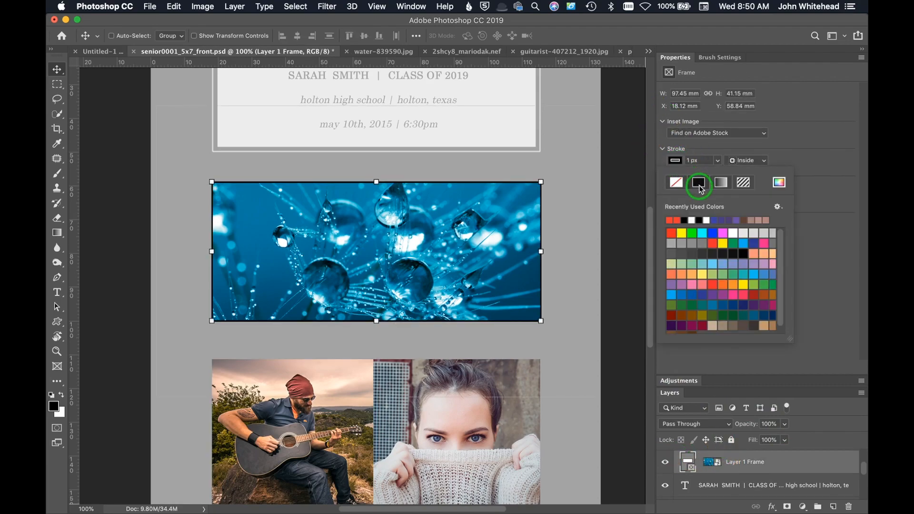
click(718, 161)
click(689, 161)
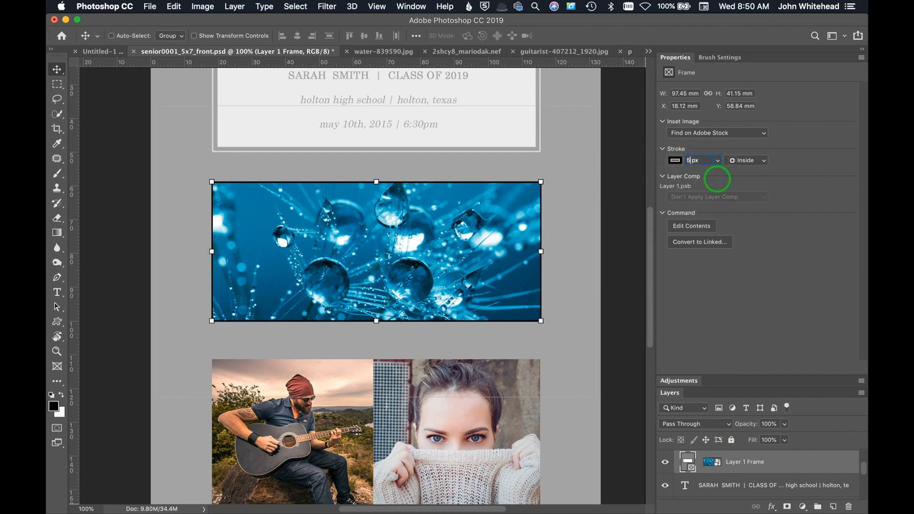
key(Tab)
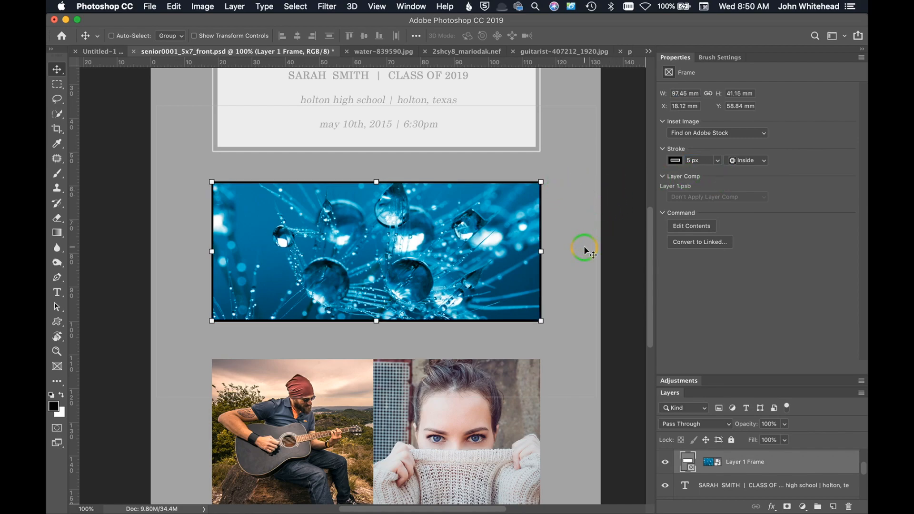
scroll(584, 246, up, 2)
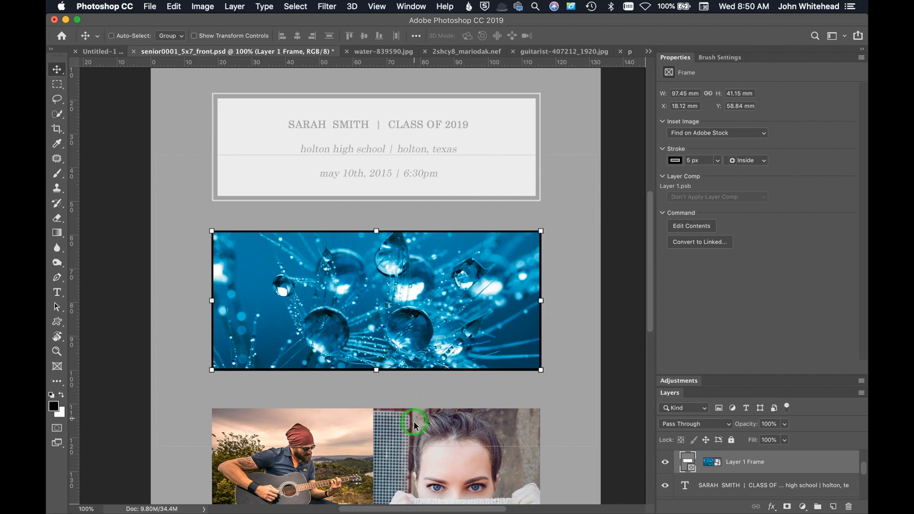
click(58, 100)
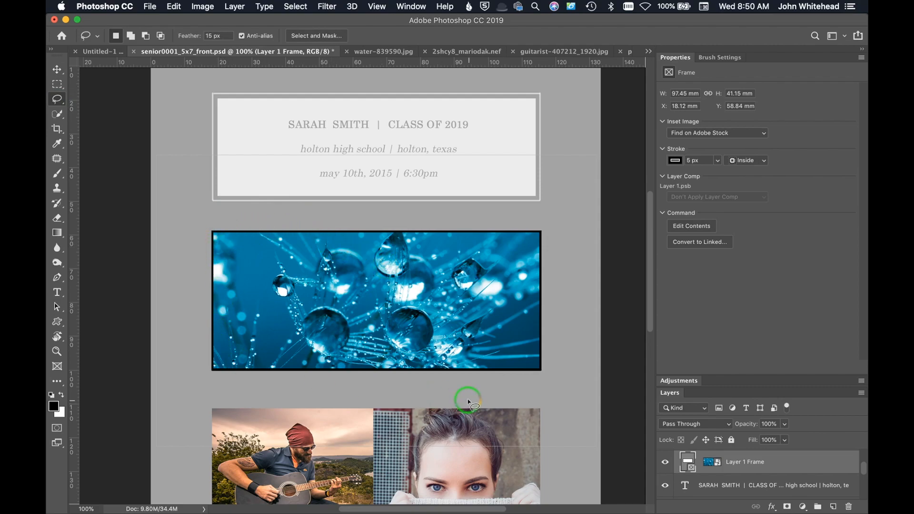
scroll(589, 326, down, 2)
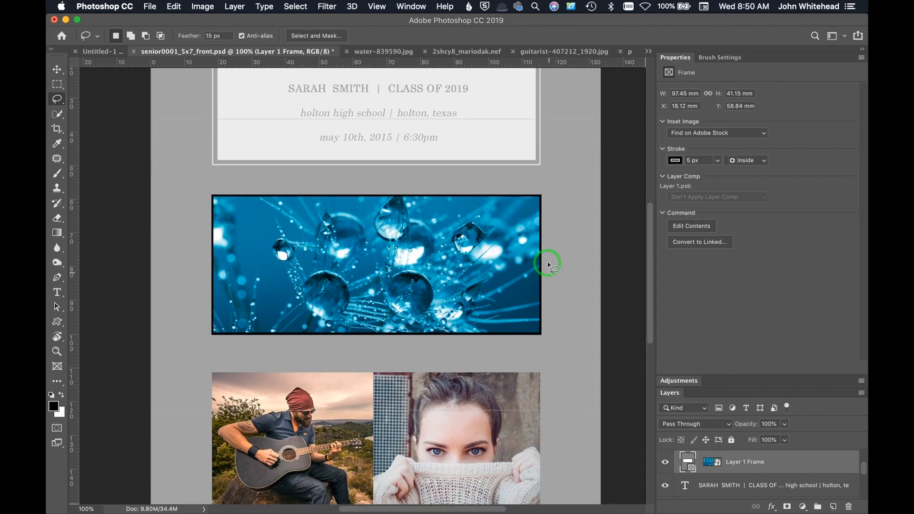
scroll(551, 273, down, 1)
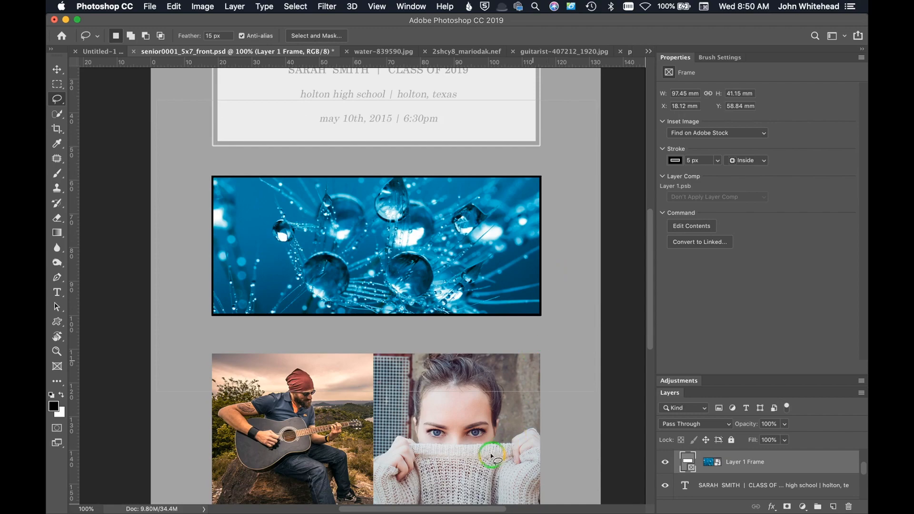
Edit the contents of the guitarist frame, fully desaturate the photo with Hue/Saturation, save it and return to senior0001_5x7_front.psd
scroll(309, 414, down, 1)
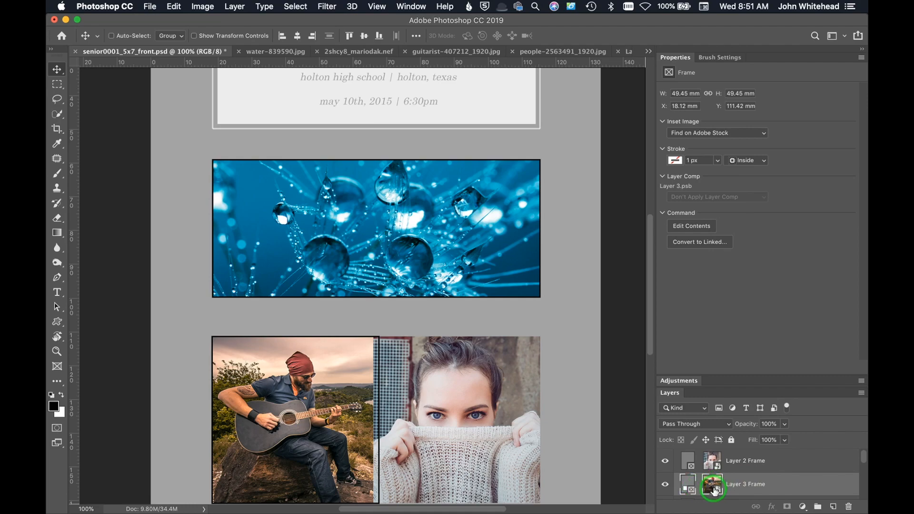
click(702, 227)
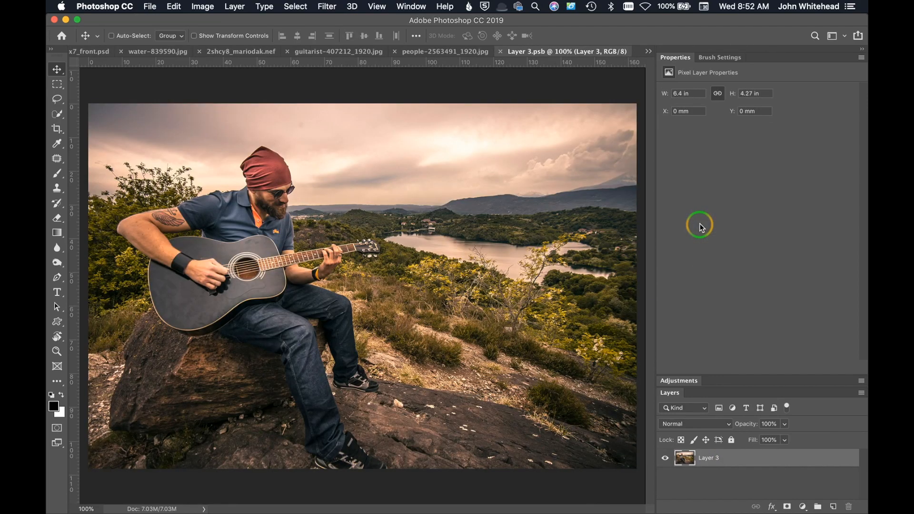
key(super+u)
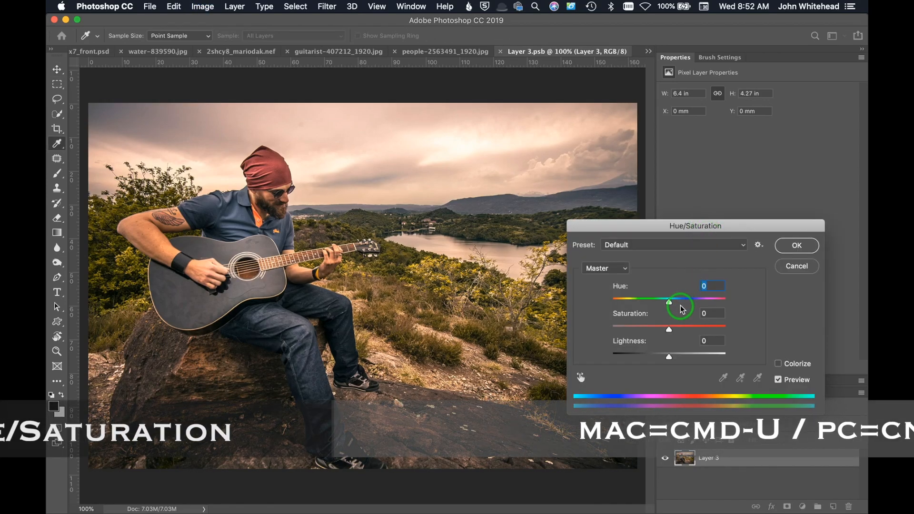
drag(669, 328, 590, 328)
click(791, 245)
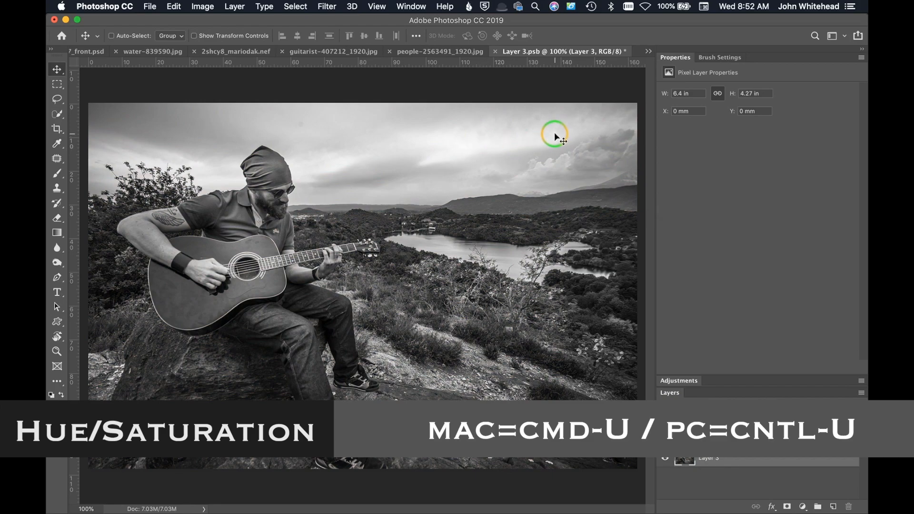
key(super+s)
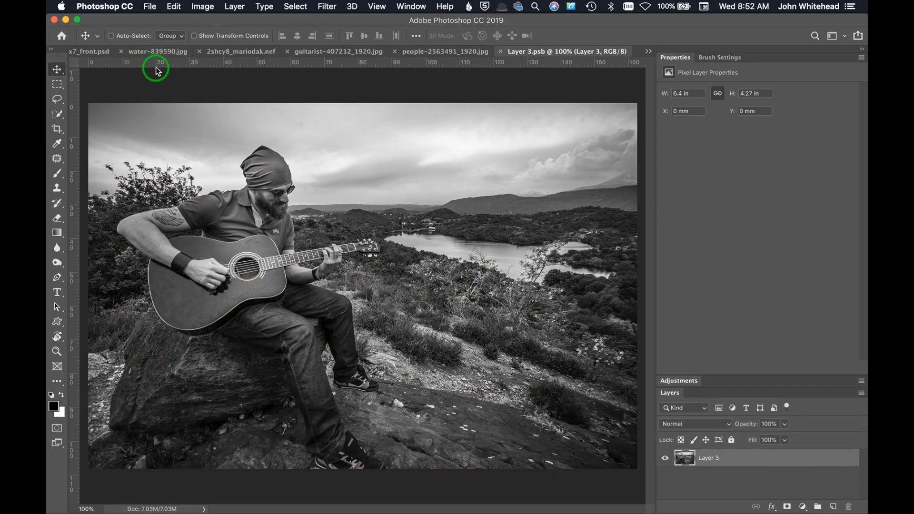
click(87, 52)
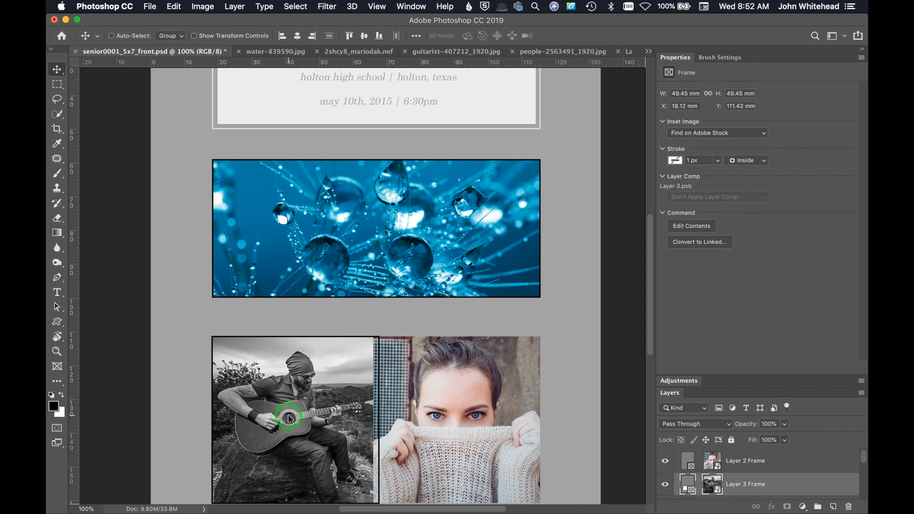
Edit the contents of the portrait frame, set its Saturation to -100, save it and return to senior0001_5x7_front.psd
click(713, 461)
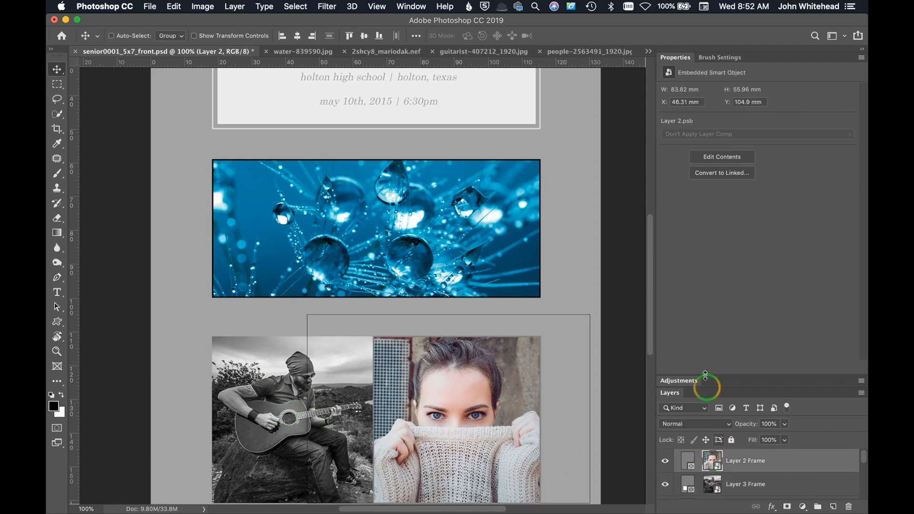
click(724, 158)
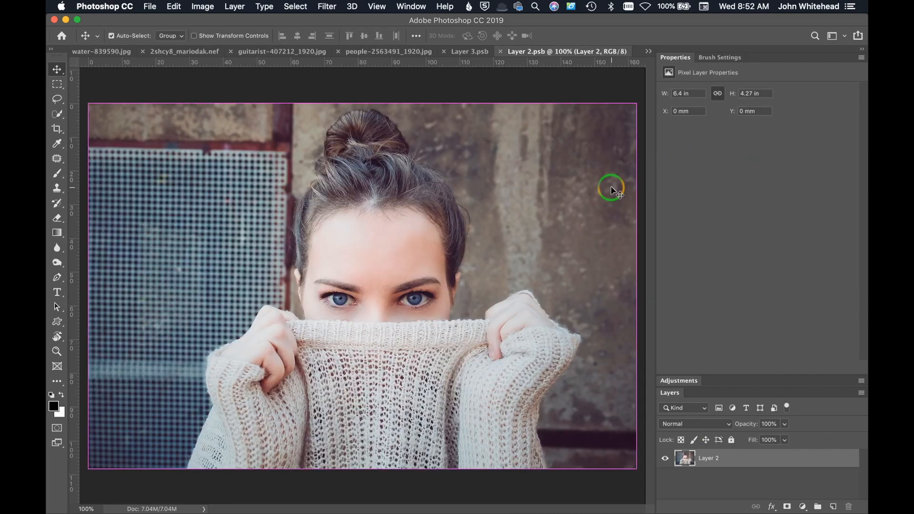
key(super+u)
drag(670, 329, 586, 321)
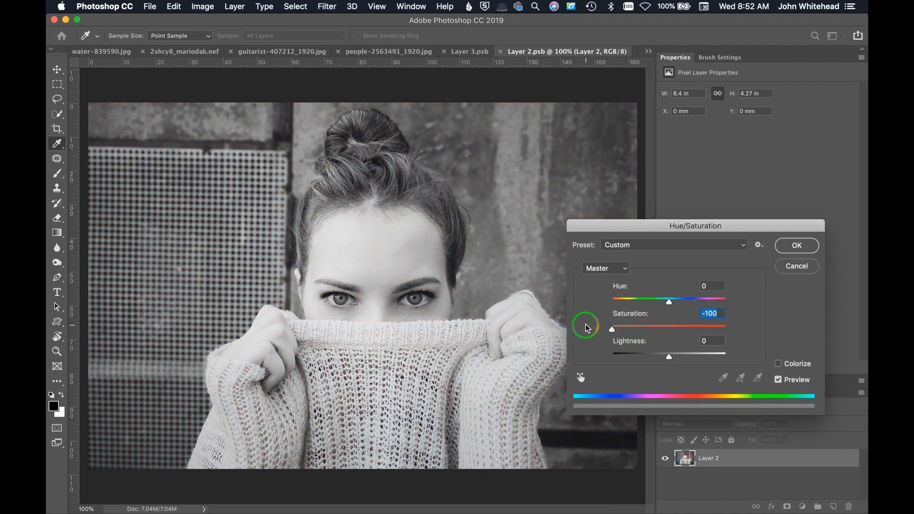
click(799, 246)
key(super+s)
click(84, 52)
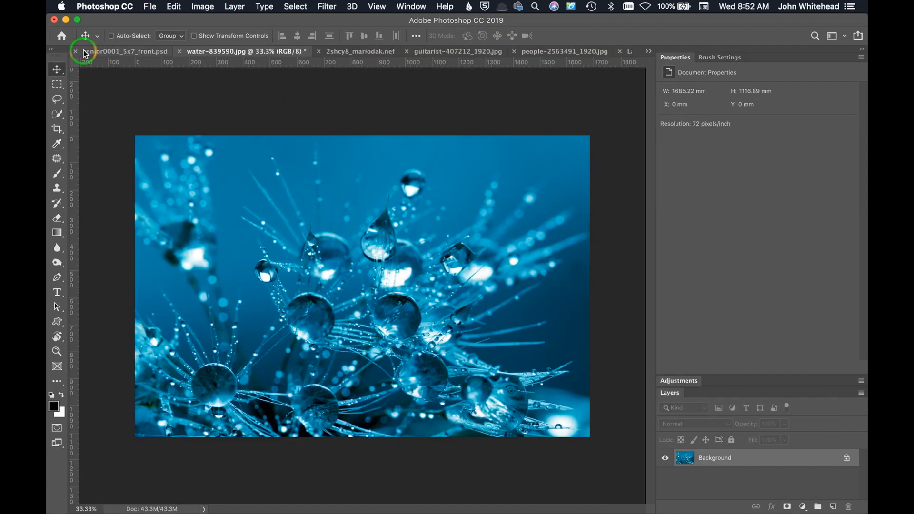
click(90, 51)
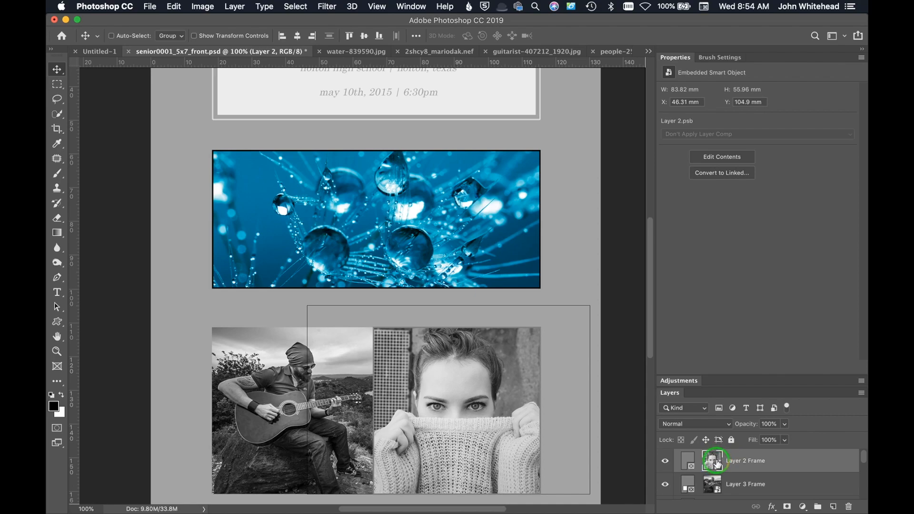
Replace the portrait in the square frame beside the guitarist with the 2shcy8_mariodak.nef photo and shift it within the frame
key(Delete)
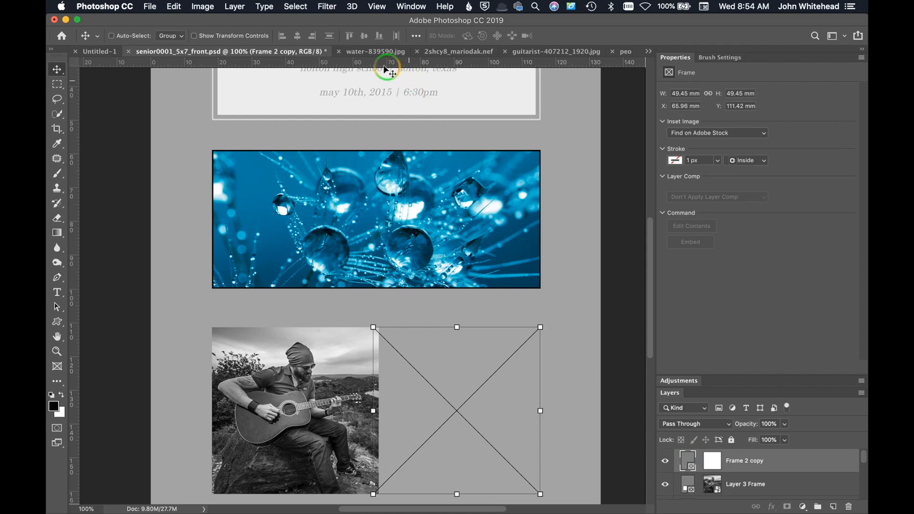
click(469, 51)
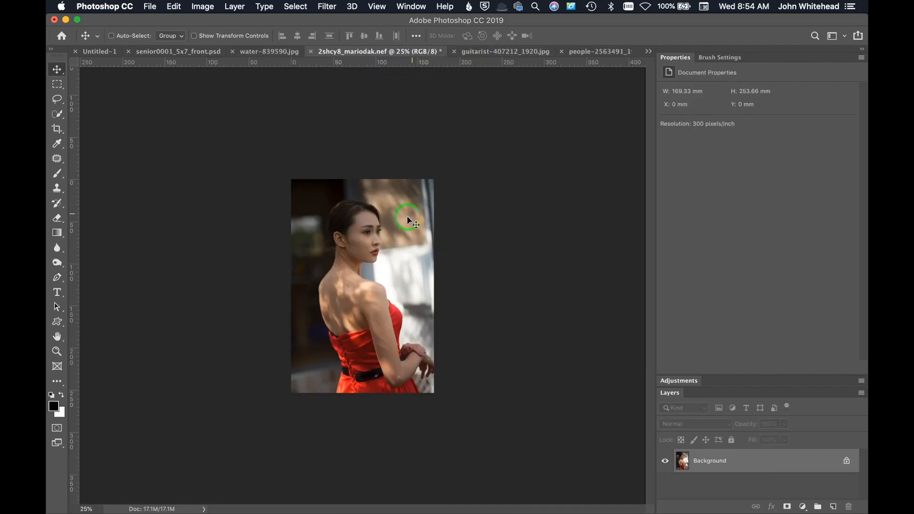
click(143, 52)
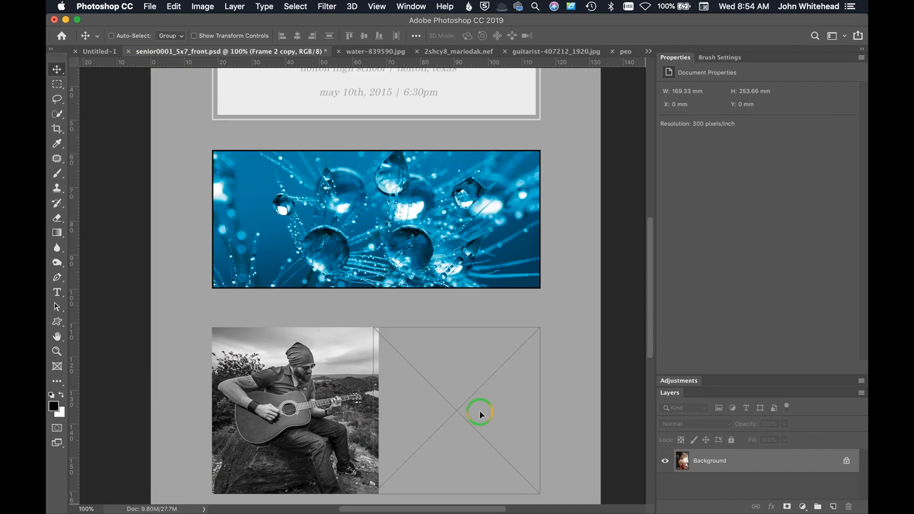
key(super+v)
drag(681, 462, 721, 489)
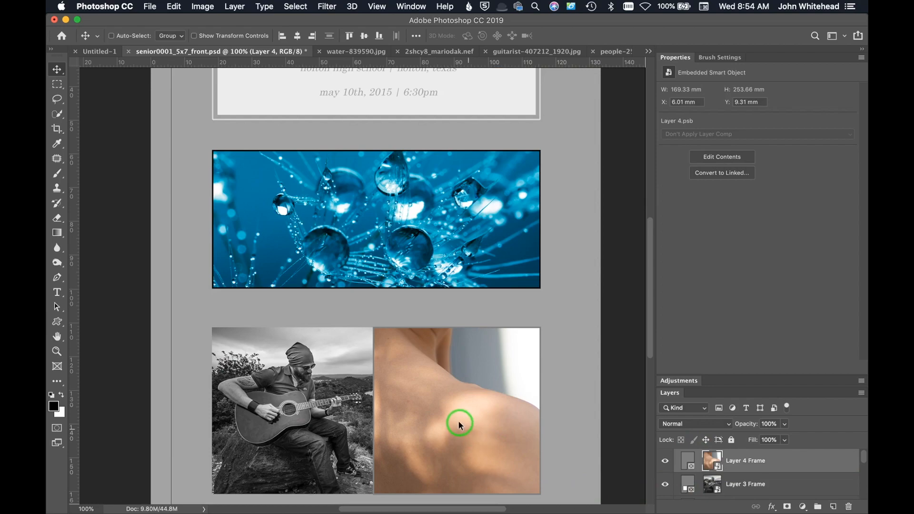
drag(438, 381, 476, 482)
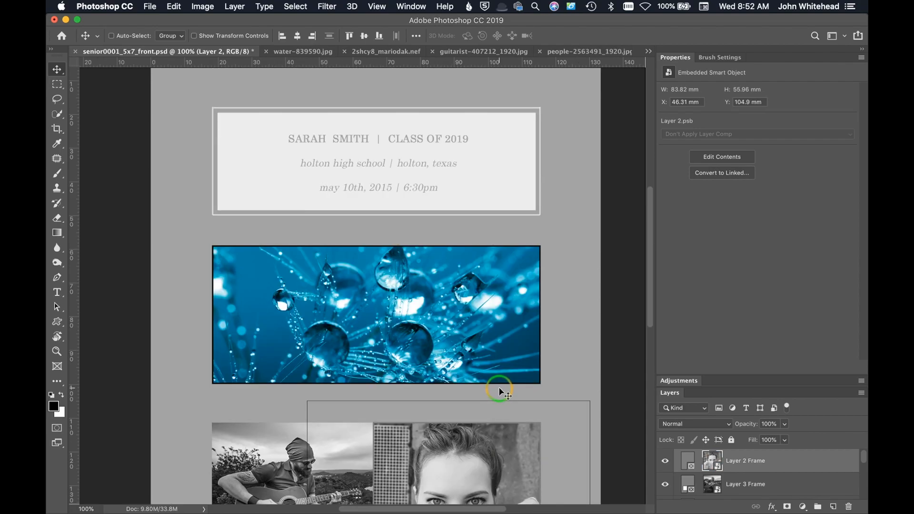
scroll(496, 388, down, 5)
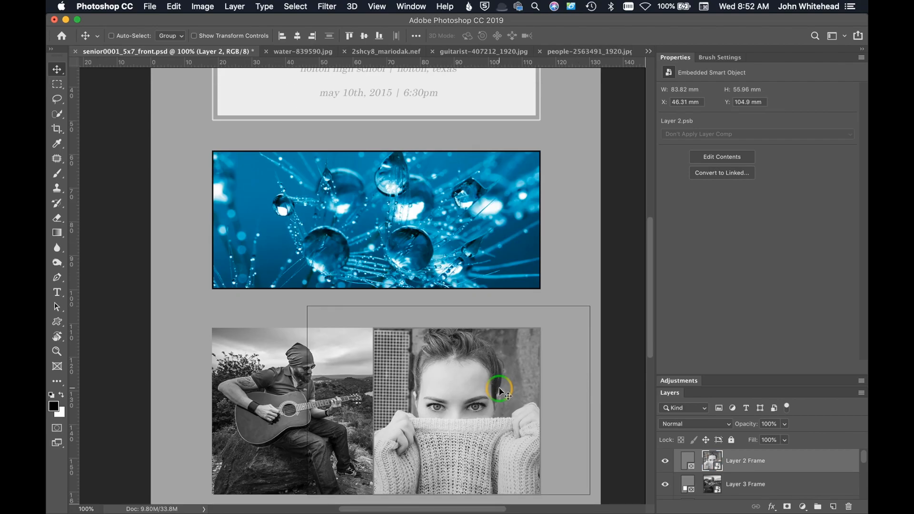